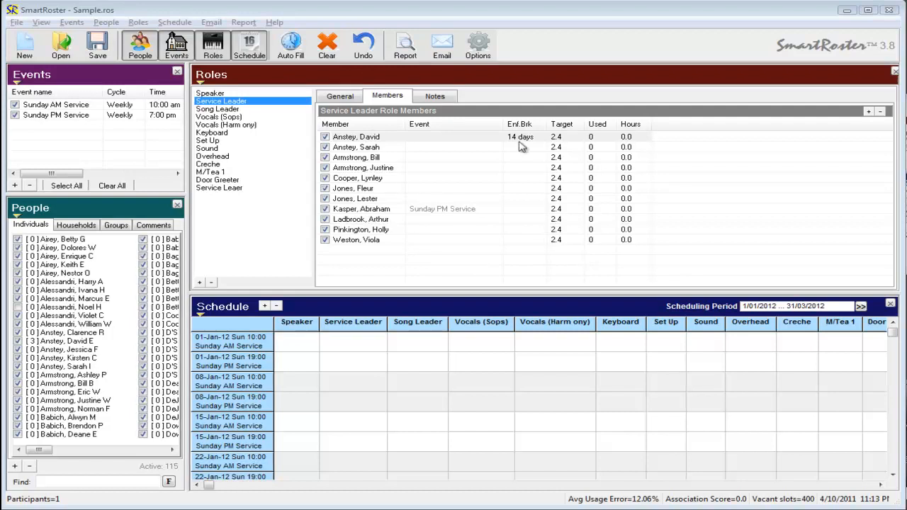
Give the first Service Leader member a usage target of 2 times every 1 month, averaged over the whole schedule.
click(395, 141)
double_click(395, 141)
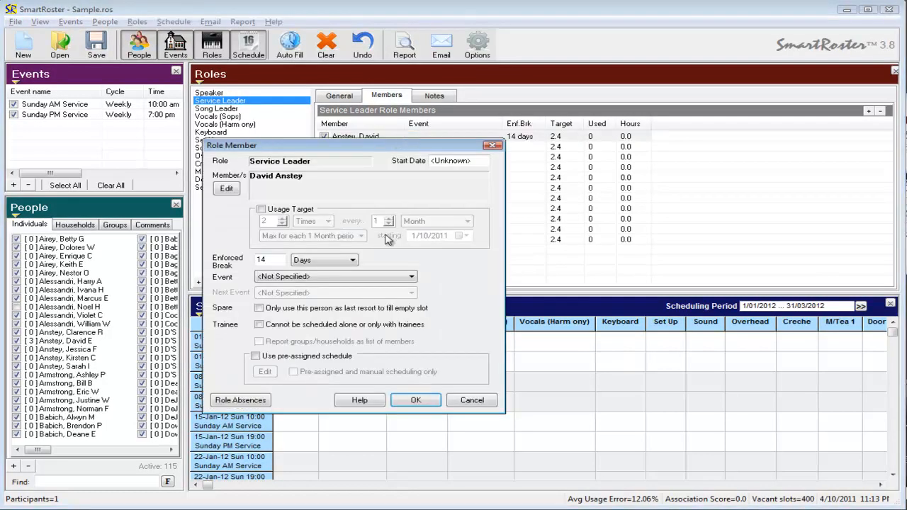
click(261, 209)
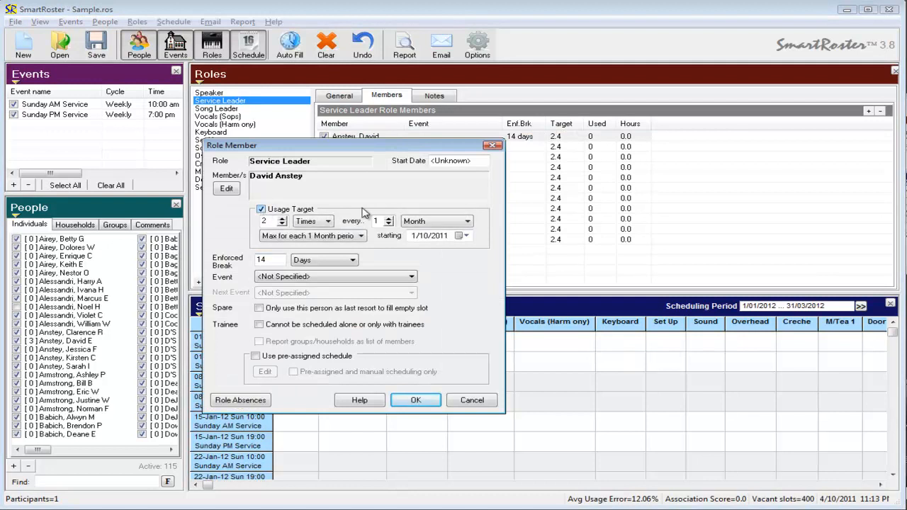
click(281, 218)
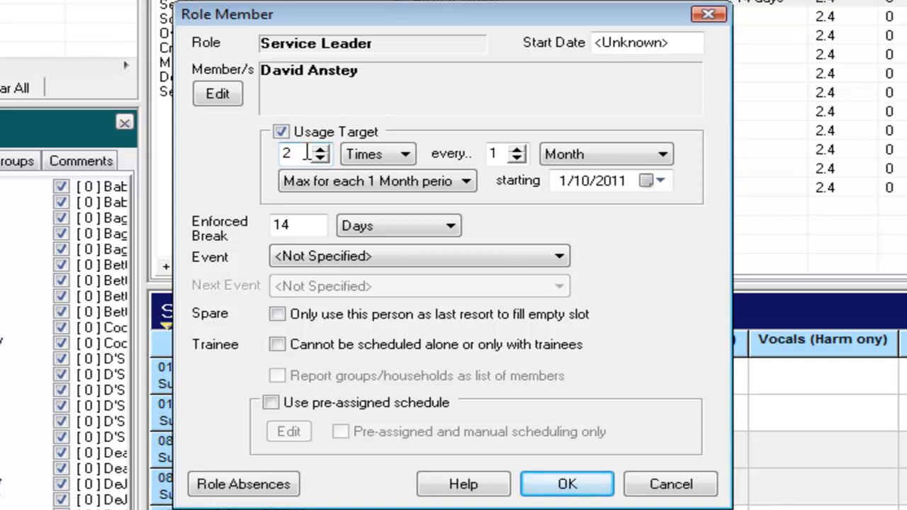
click(413, 183)
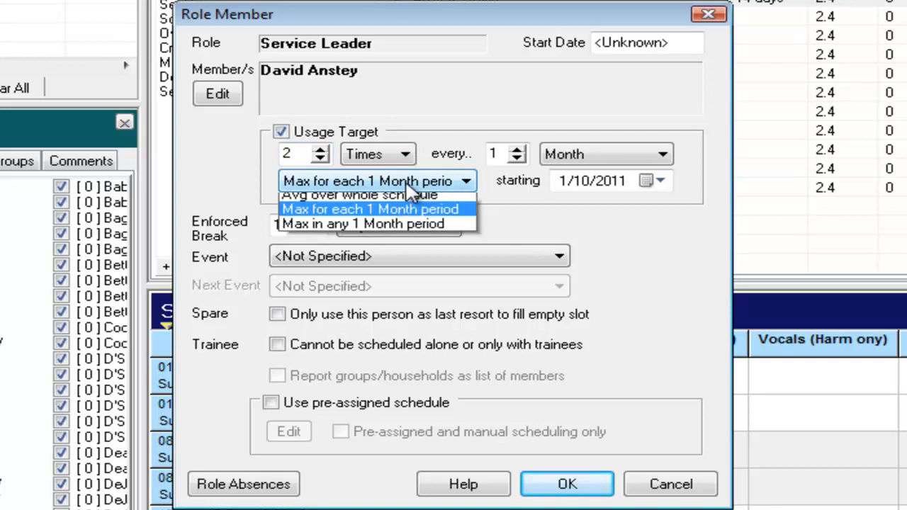
click(333, 200)
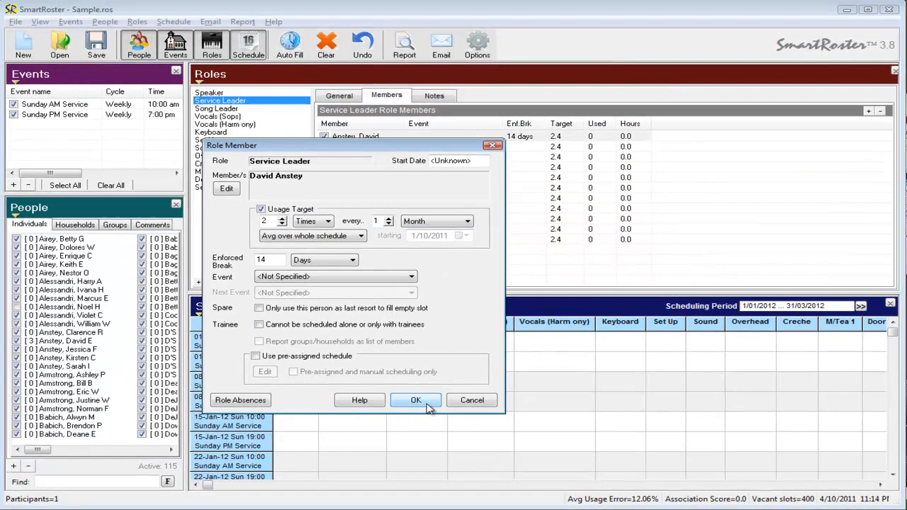
click(567, 484)
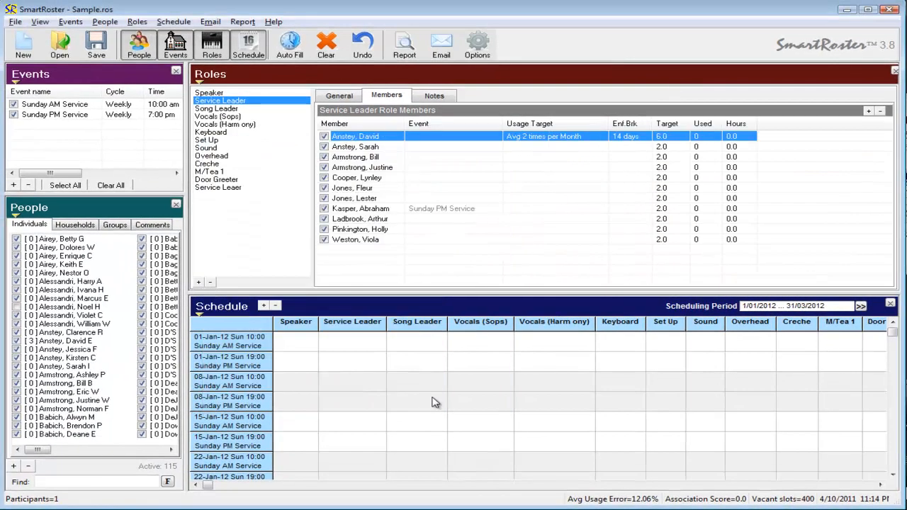
Set the same Service Leader member's enforced break to 0 days.
double_click(629, 140)
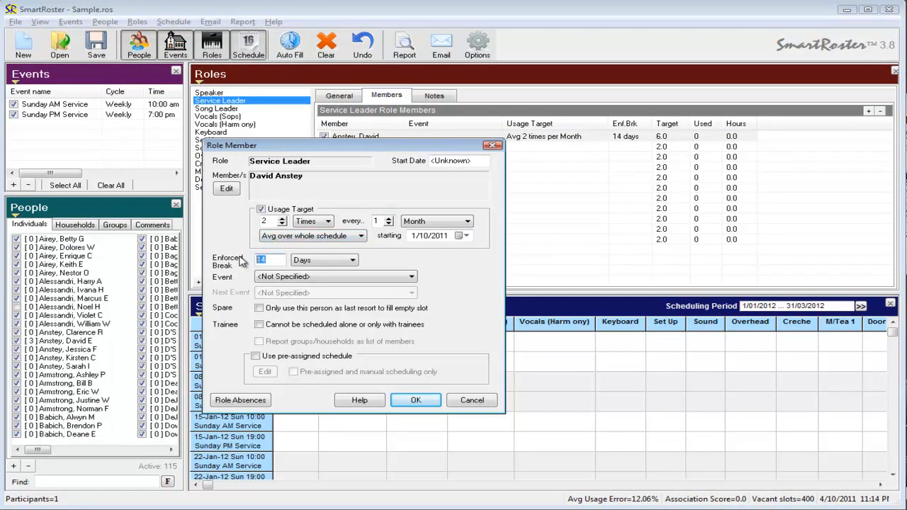
text(0)
click(416, 400)
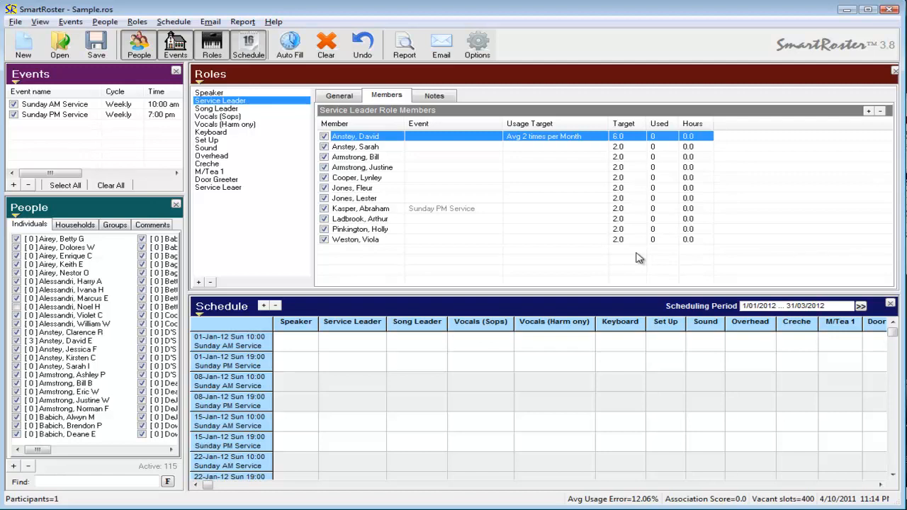
Enlarge the schedule area and automatically fill the schedule.
drag(599, 293, 602, 229)
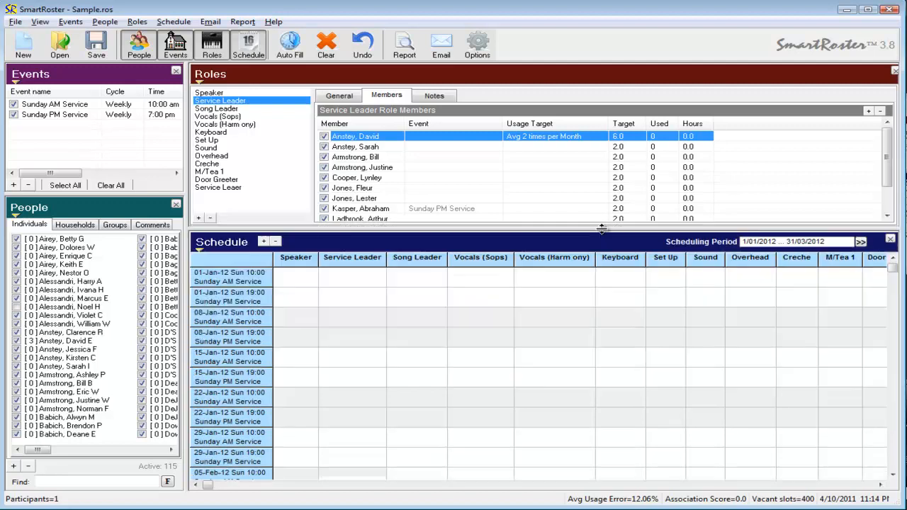
click(290, 43)
click(312, 316)
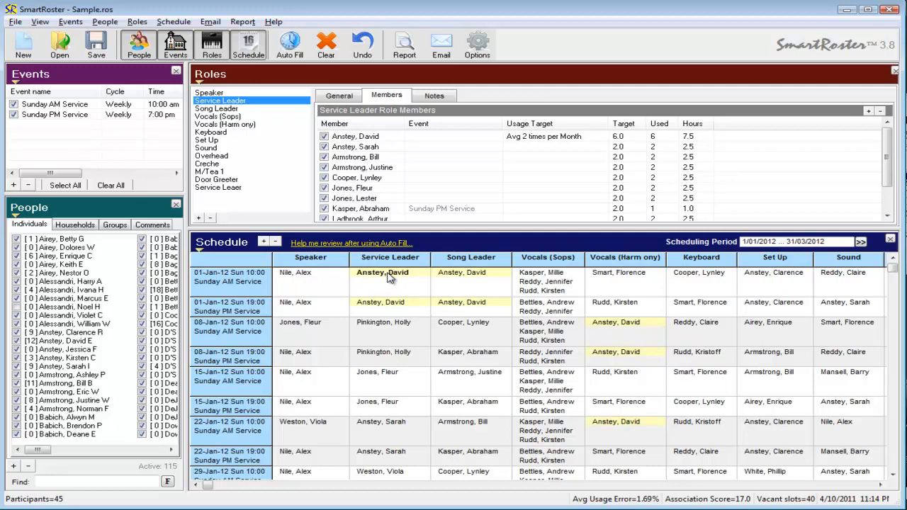
Examine the filled schedule for the dates on which the first Service Leader member is assigned.
double_click(449, 248)
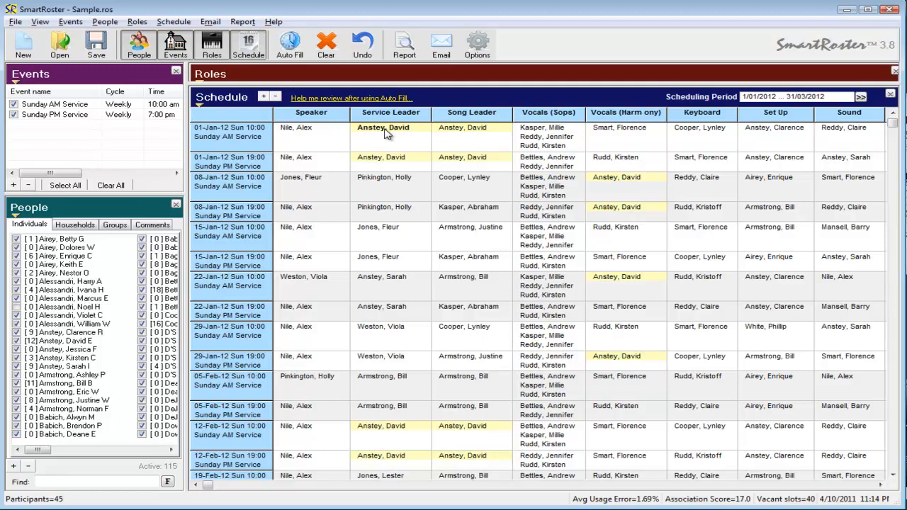
double_click(456, 99)
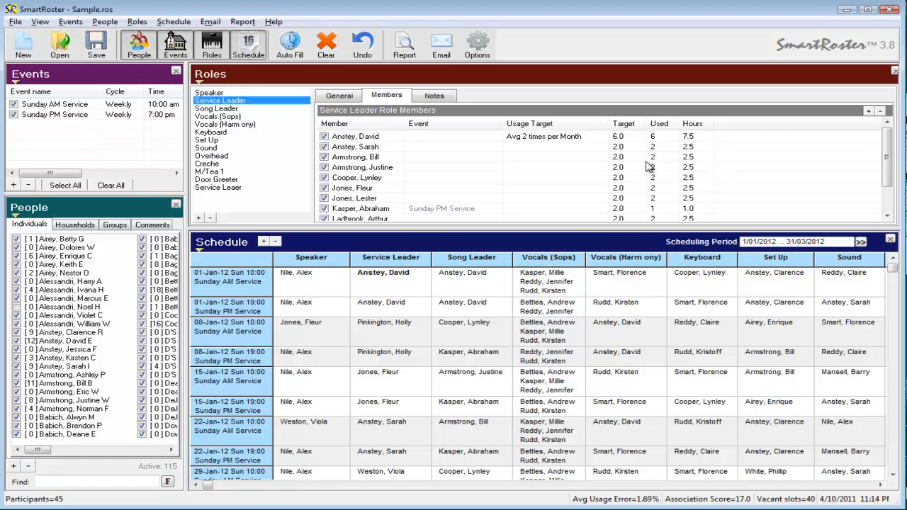
click(399, 281)
click(377, 328)
click(406, 400)
click(415, 305)
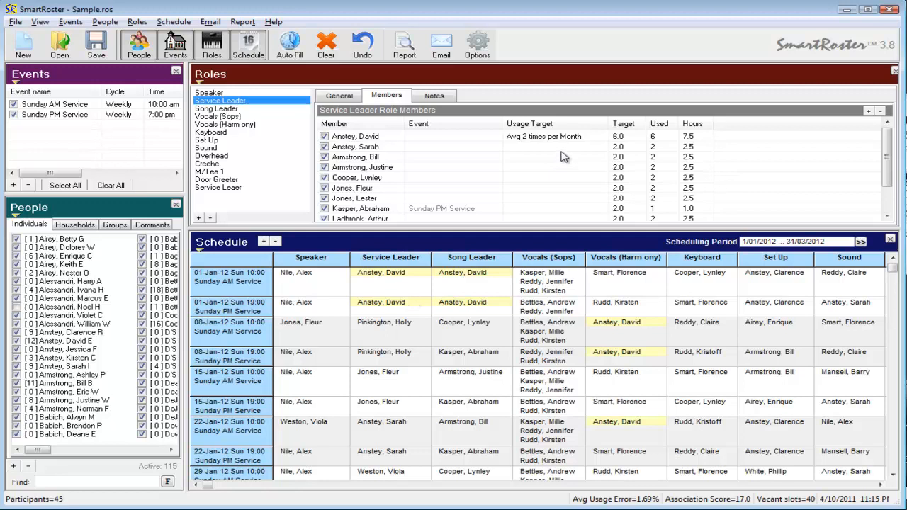
Turn off the first Service Leader member's usage target and enable a pre-assigned schedule with pre-assigned and manual scheduling only.
double_click(522, 138)
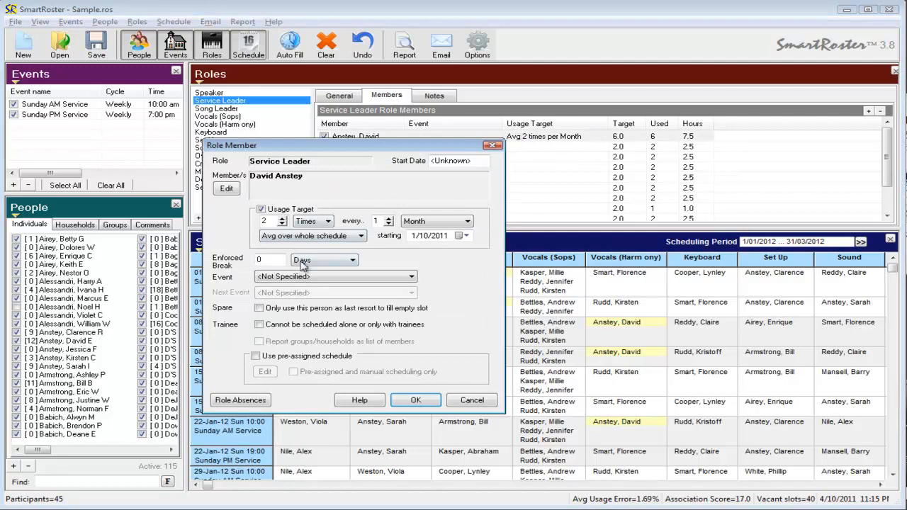
click(260, 209)
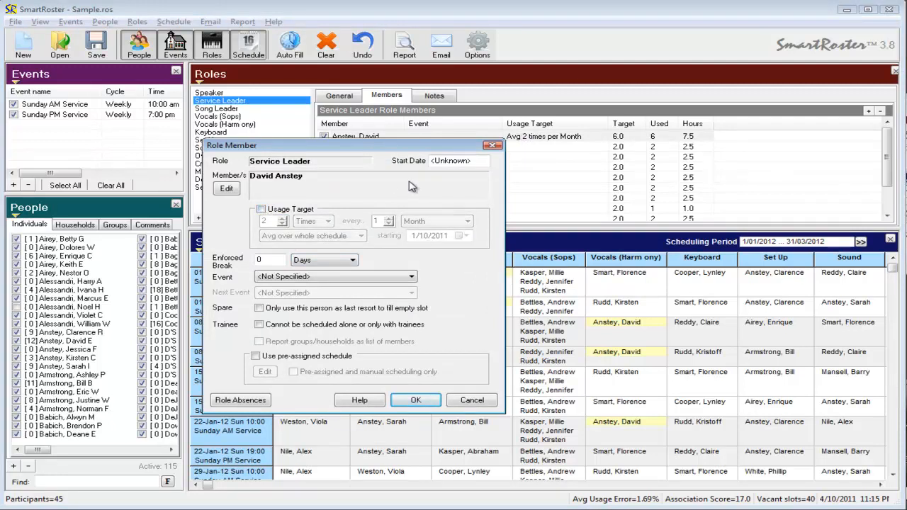
click(255, 356)
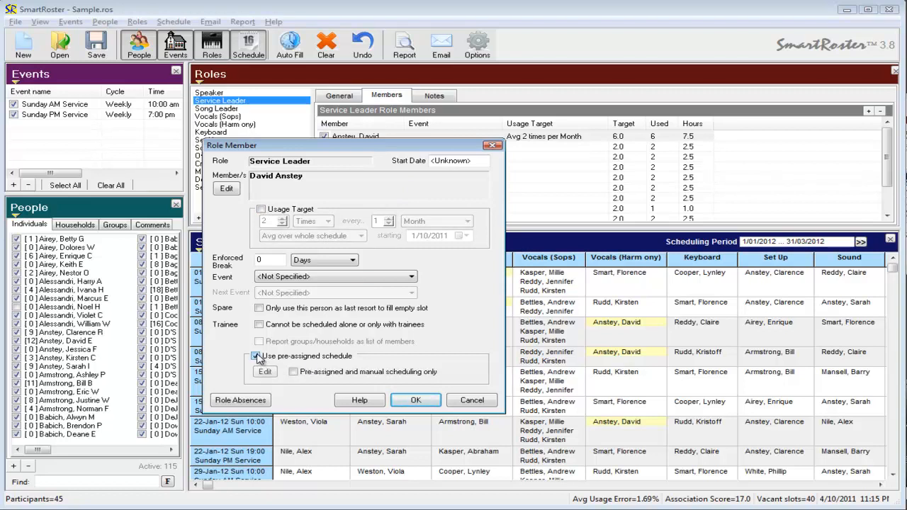
click(293, 372)
Add a monthly repeating pre-assignment for this member on the 1st and 3rd Sunday of every month.
click(266, 373)
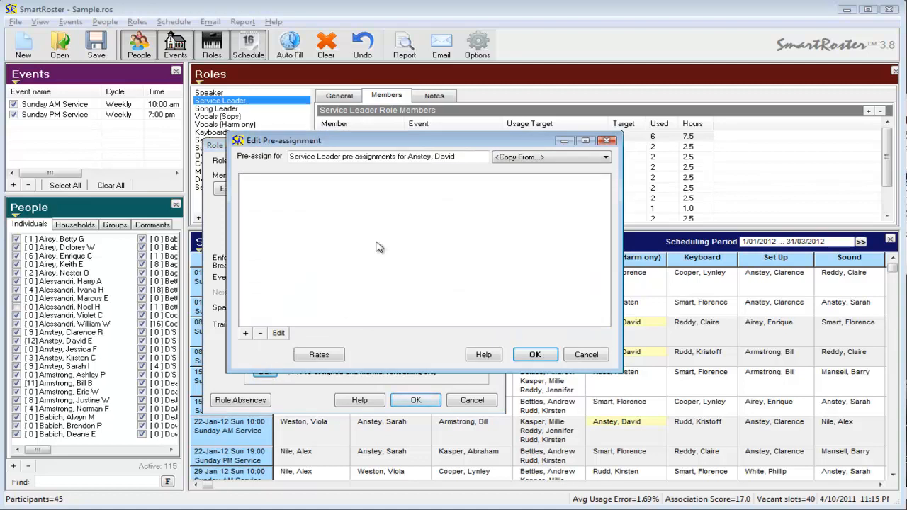
click(247, 334)
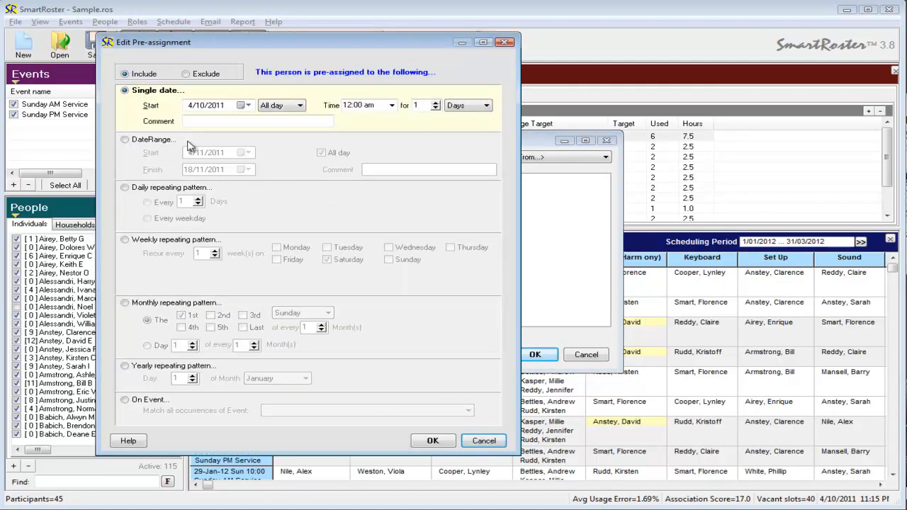
click(126, 302)
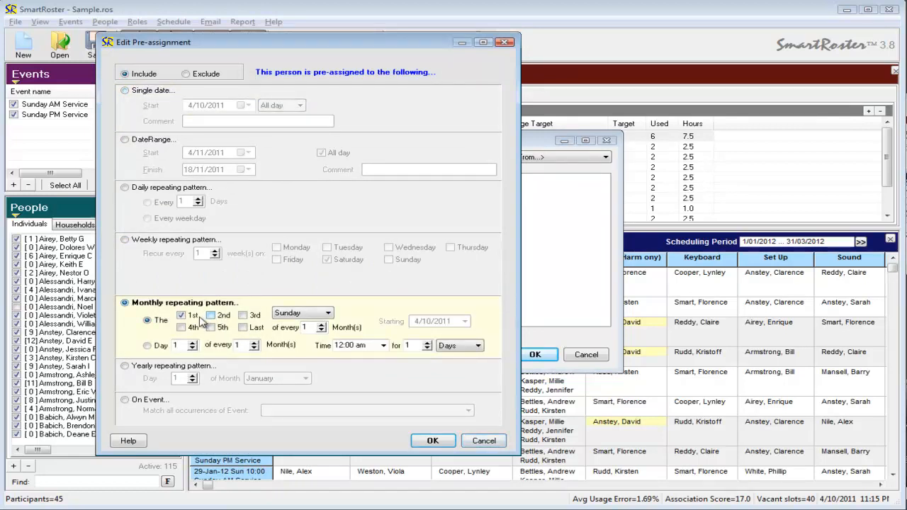
click(243, 316)
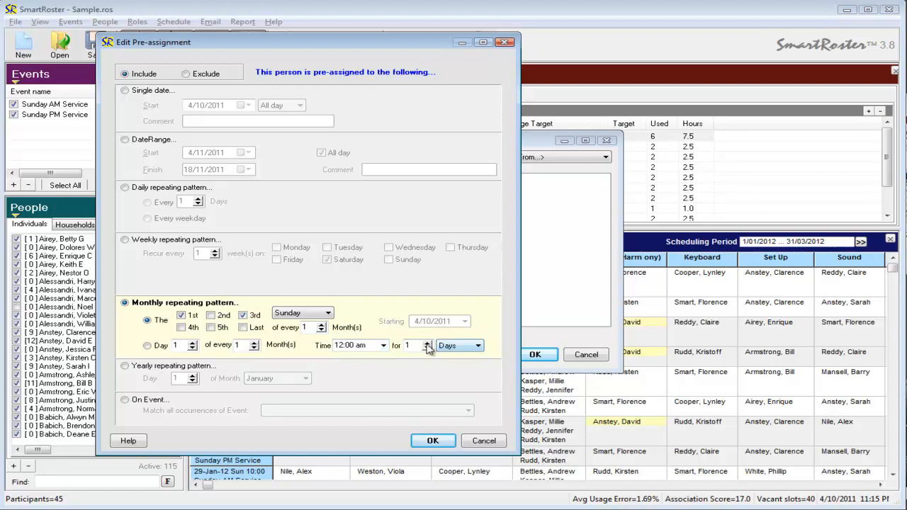
click(383, 345)
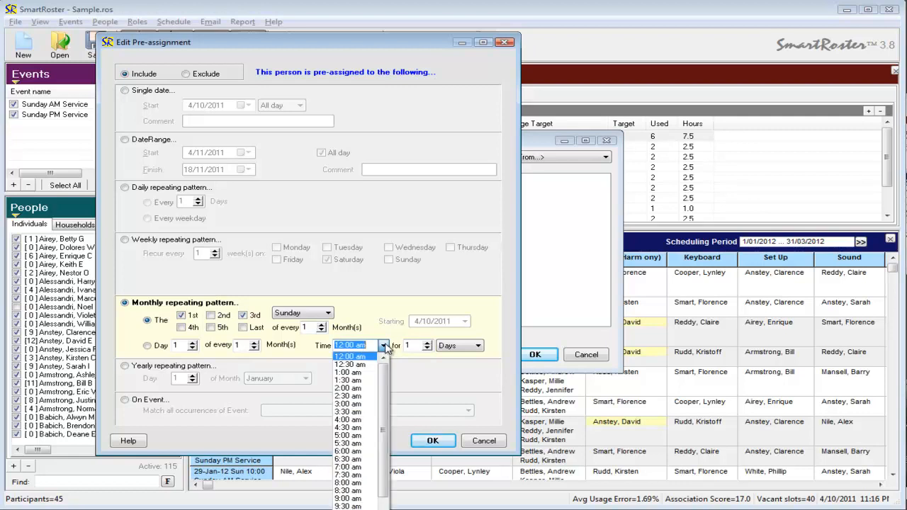
click(383, 346)
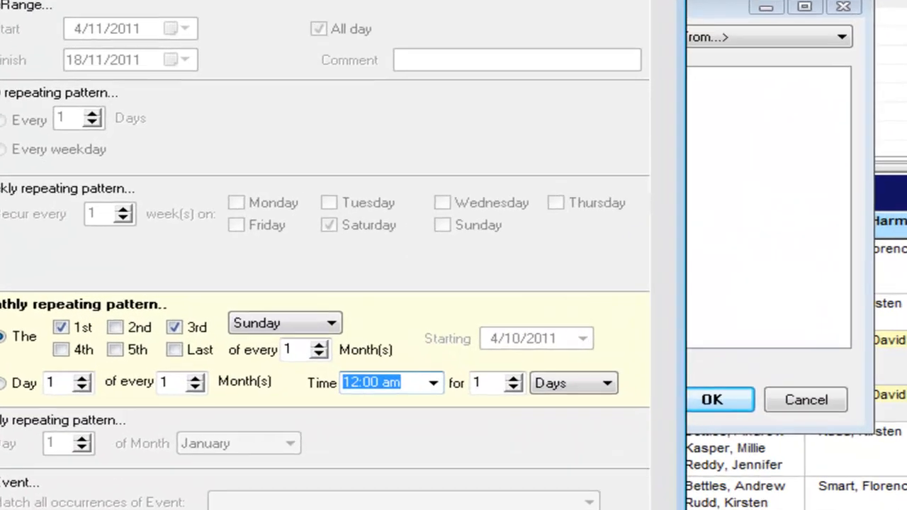
click(472, 485)
click(714, 401)
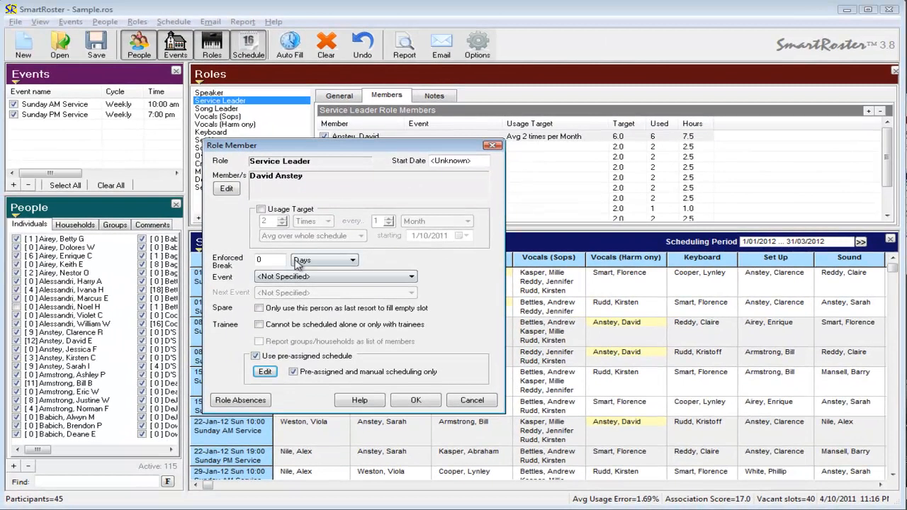
click(416, 402)
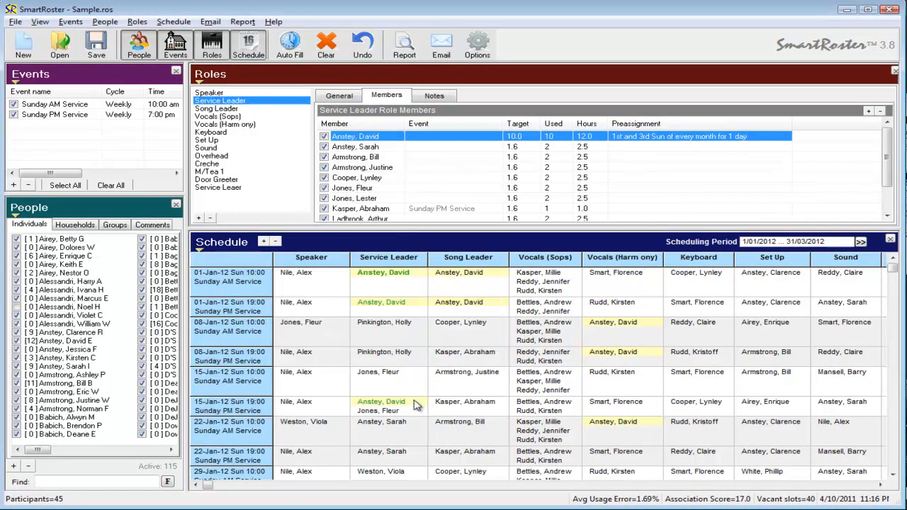
Expand the schedule area and clear all unlocked cells in the schedule.
click(440, 288)
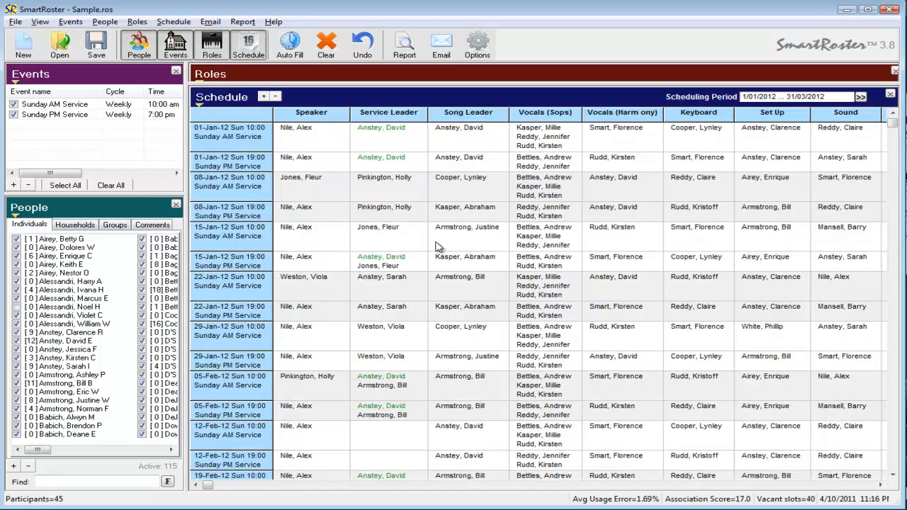
double_click(438, 245)
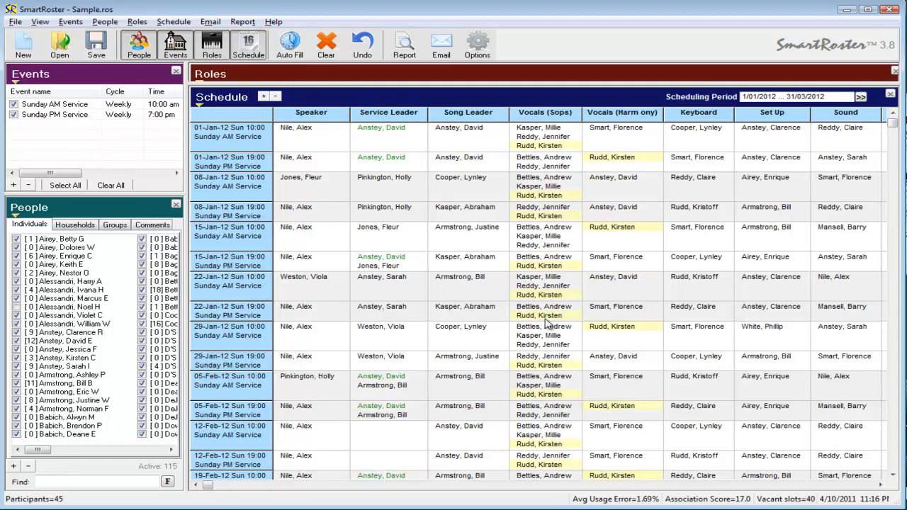
key(Delete)
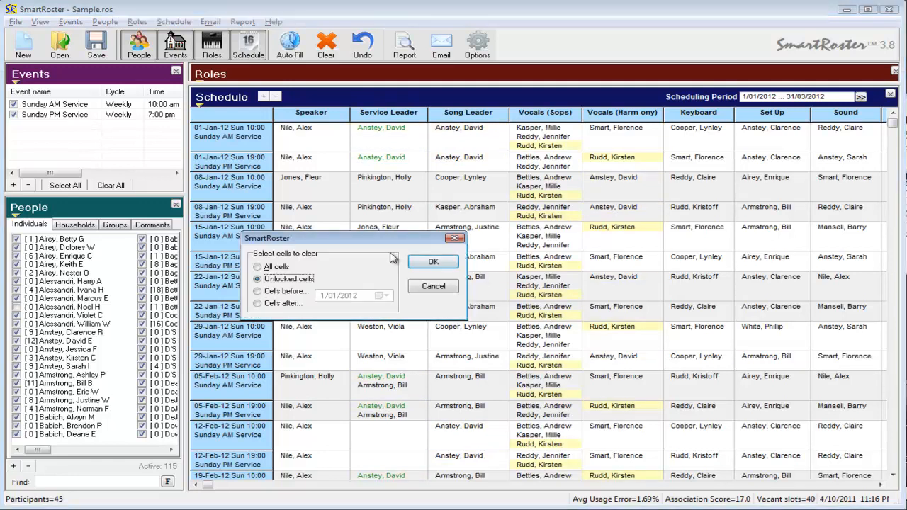
click(431, 266)
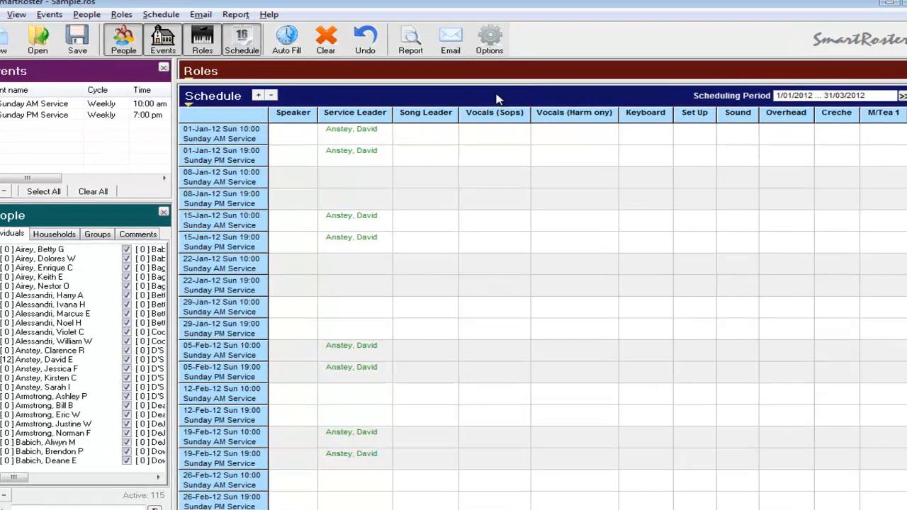
Return to the Service Leader role and turn off the pre-assigned schedule for its first member.
click(507, 72)
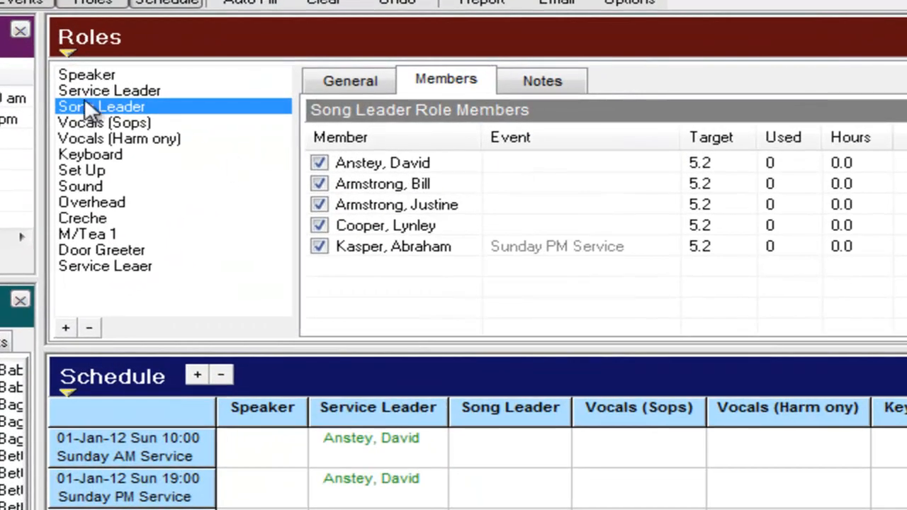
click(92, 92)
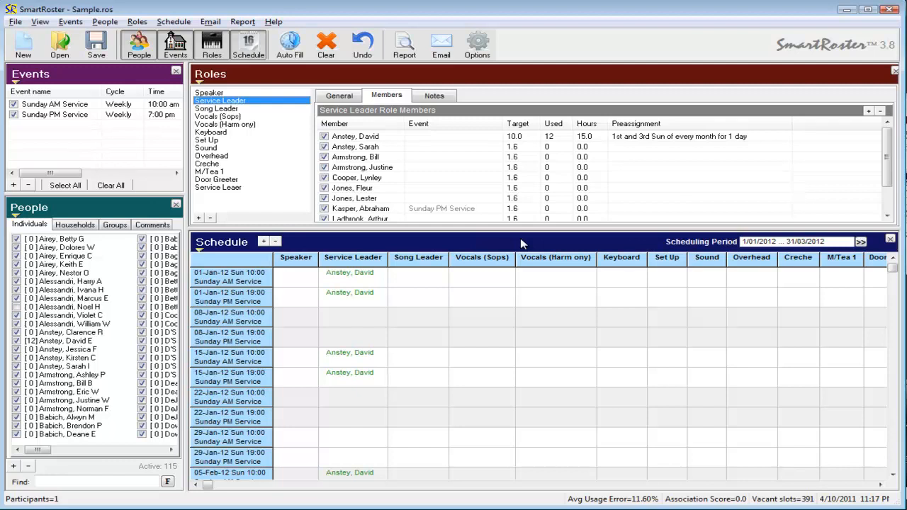
double_click(358, 136)
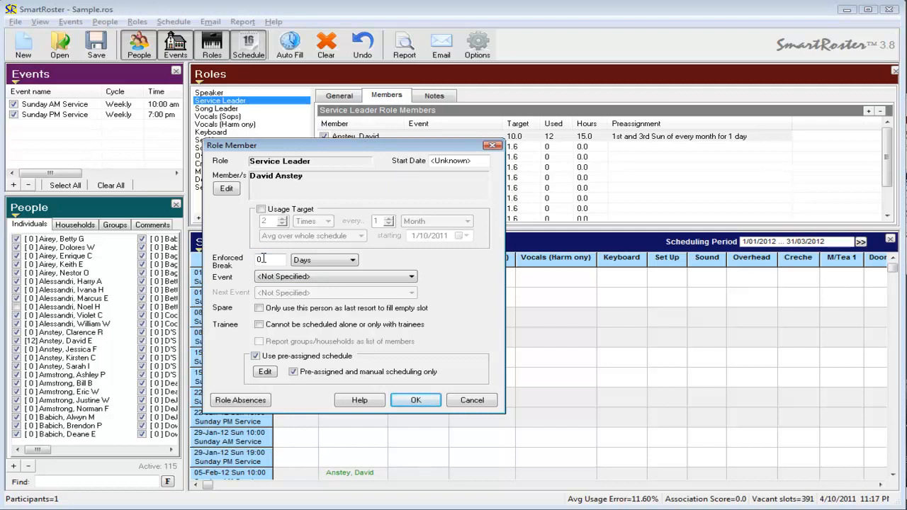
click(255, 356)
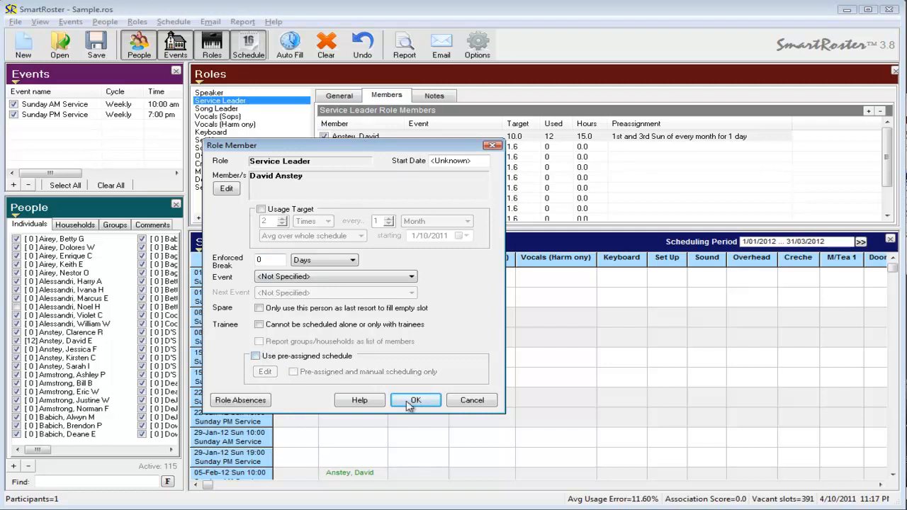
click(418, 406)
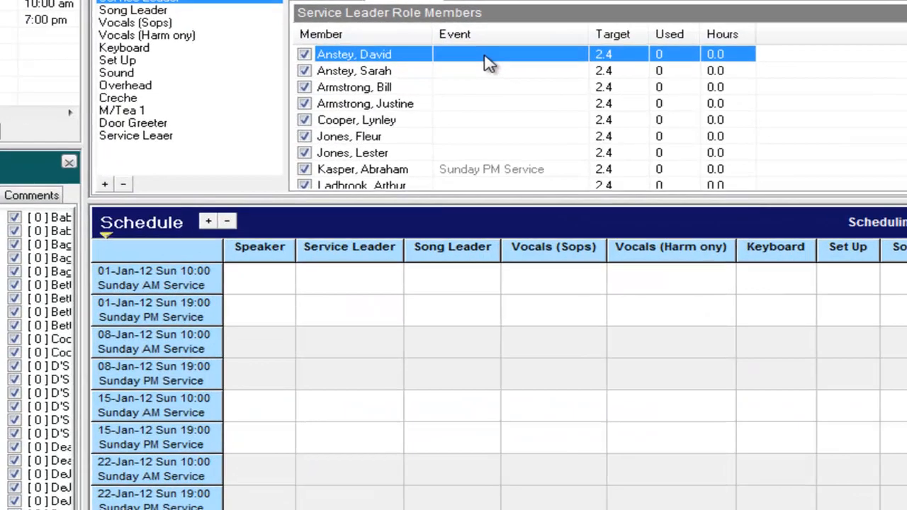
Set the enforced break of the first Service Leader member to 30 days.
double_click(488, 125)
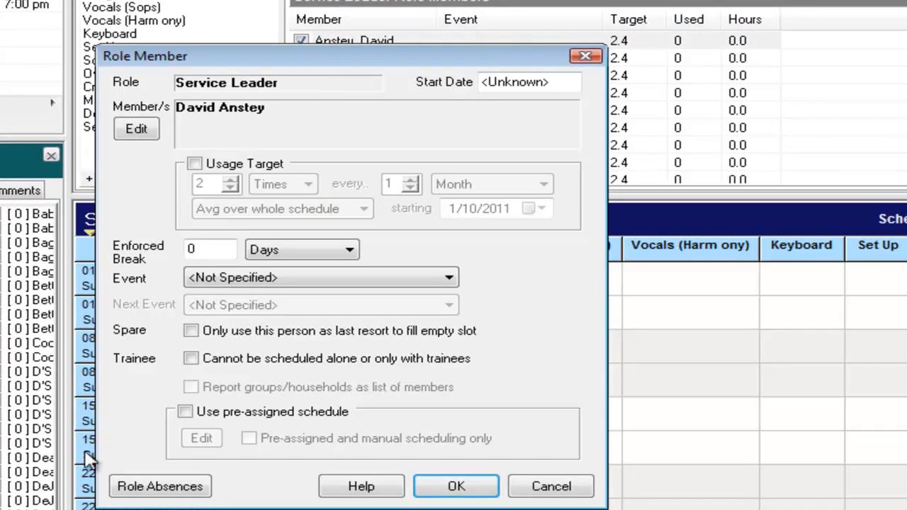
drag(247, 50, 451, 8)
double_click(408, 206)
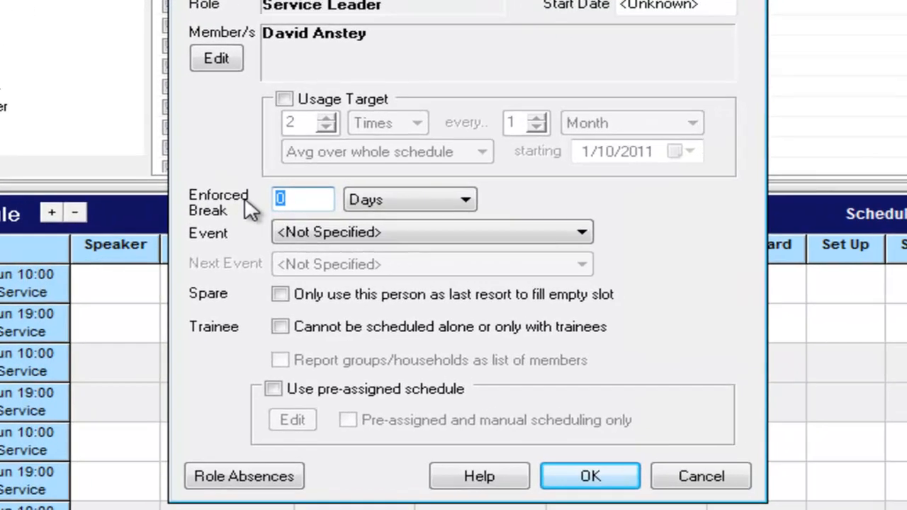
text(20)
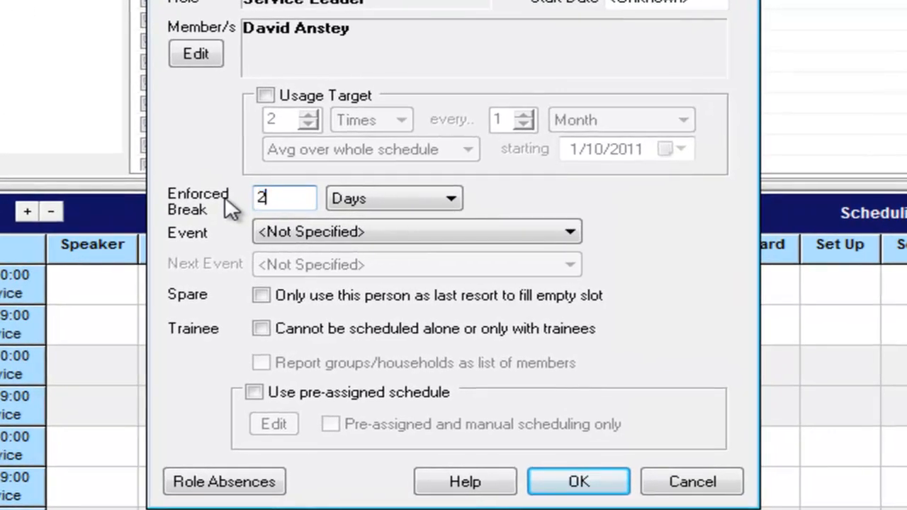
key(BackSpace)
key(BackSpace)
text(30)
click(579, 484)
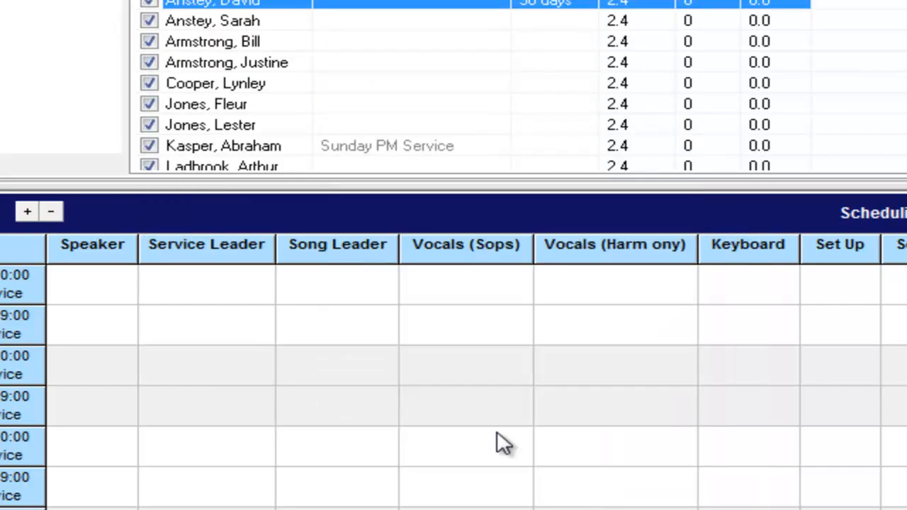